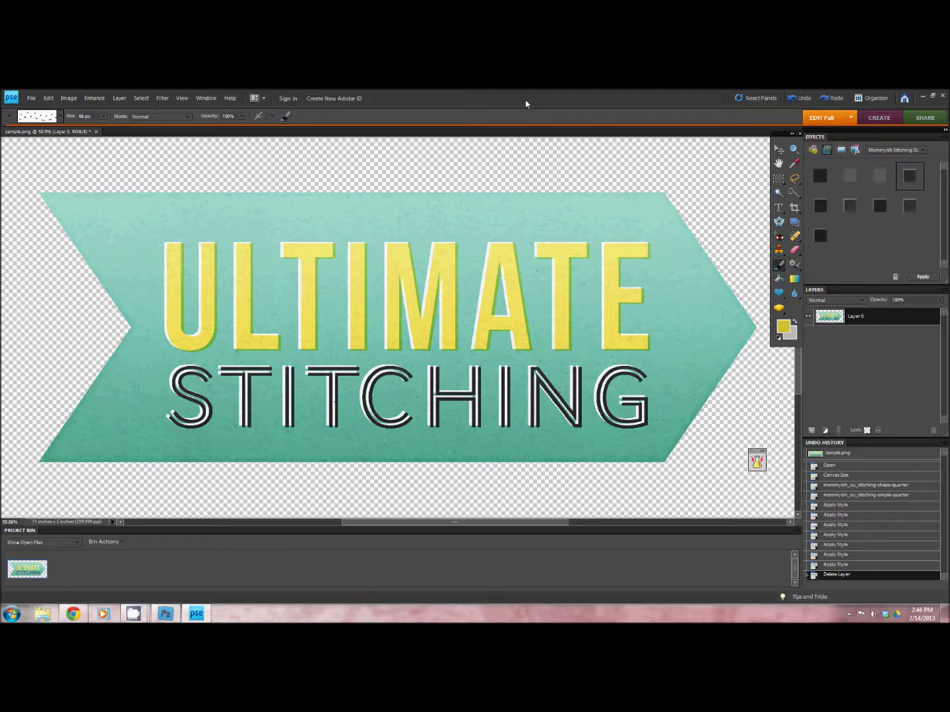
- Show Photo Effects and scroll down to the simple, shape and text stitching action thumbnails
left_click(855, 151)
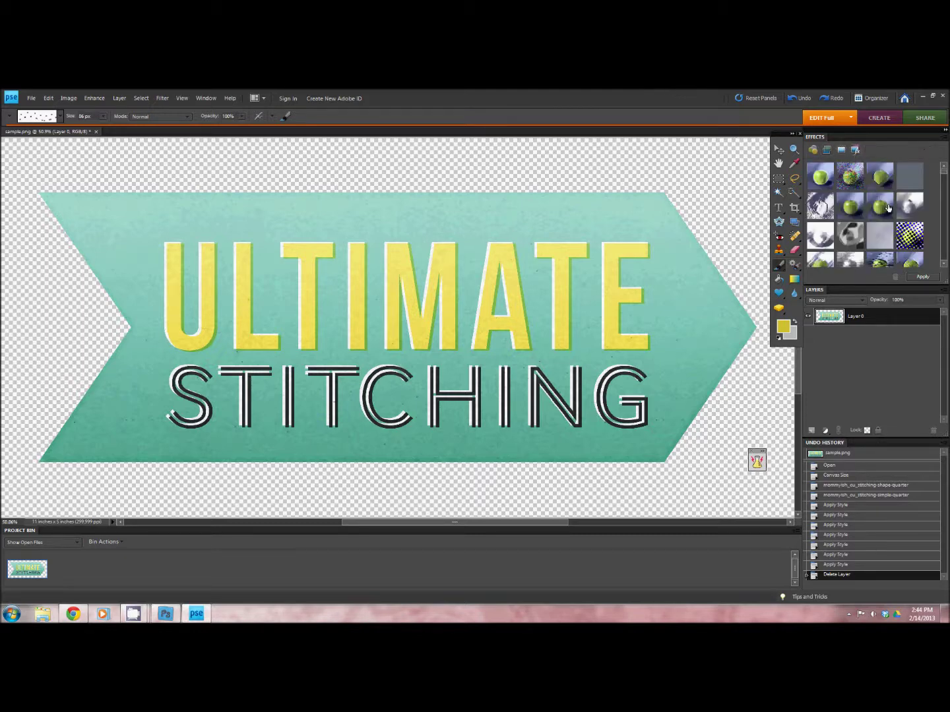
left_click(944, 179)
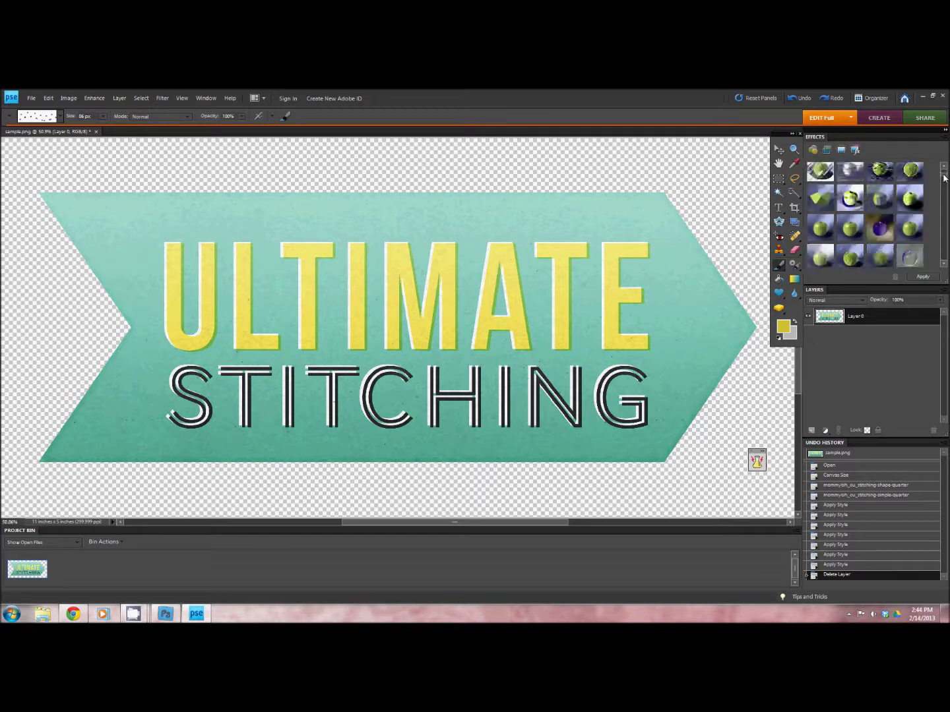
left_click(943, 244)
left_click_drag(943, 243, 942, 262)
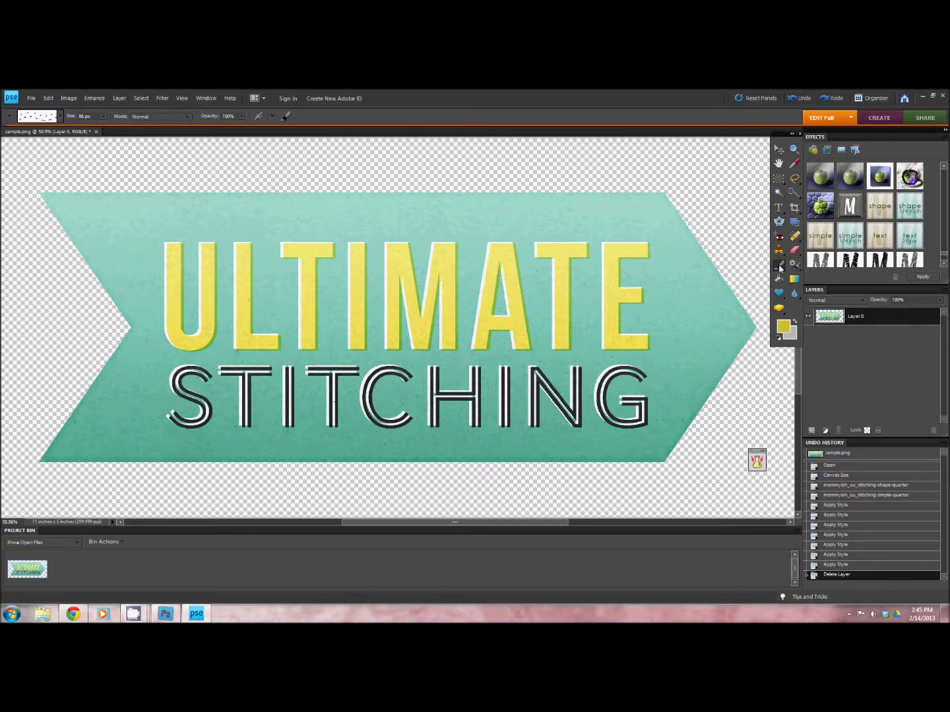
- Apply the 'simple 1/4 inch' stitching action with the zigzag brush to stroke a yellow border
left_click(40, 118)
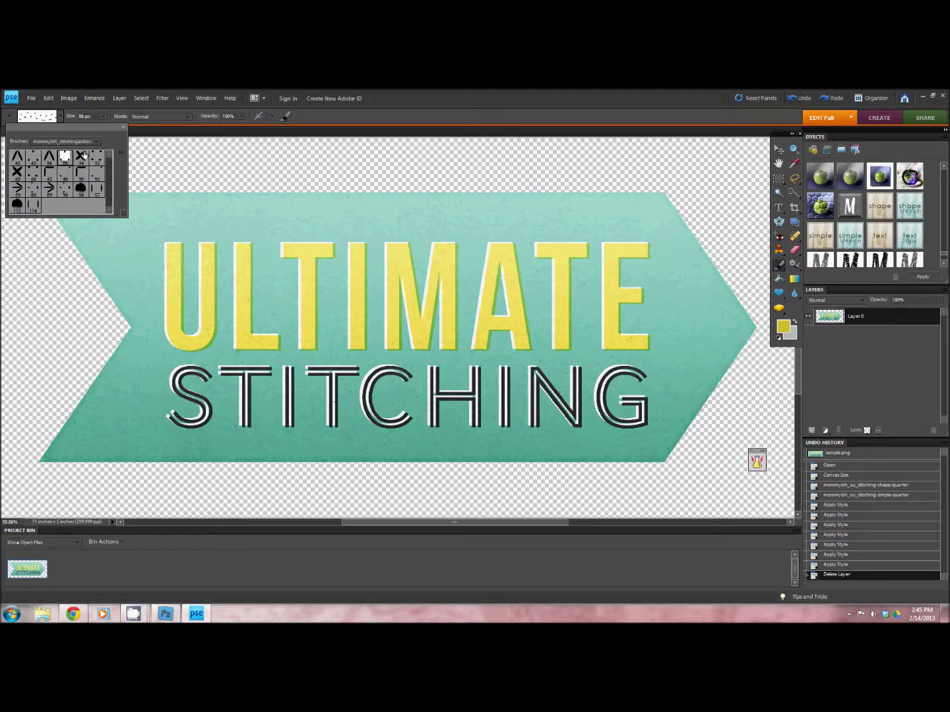
left_click(49, 158)
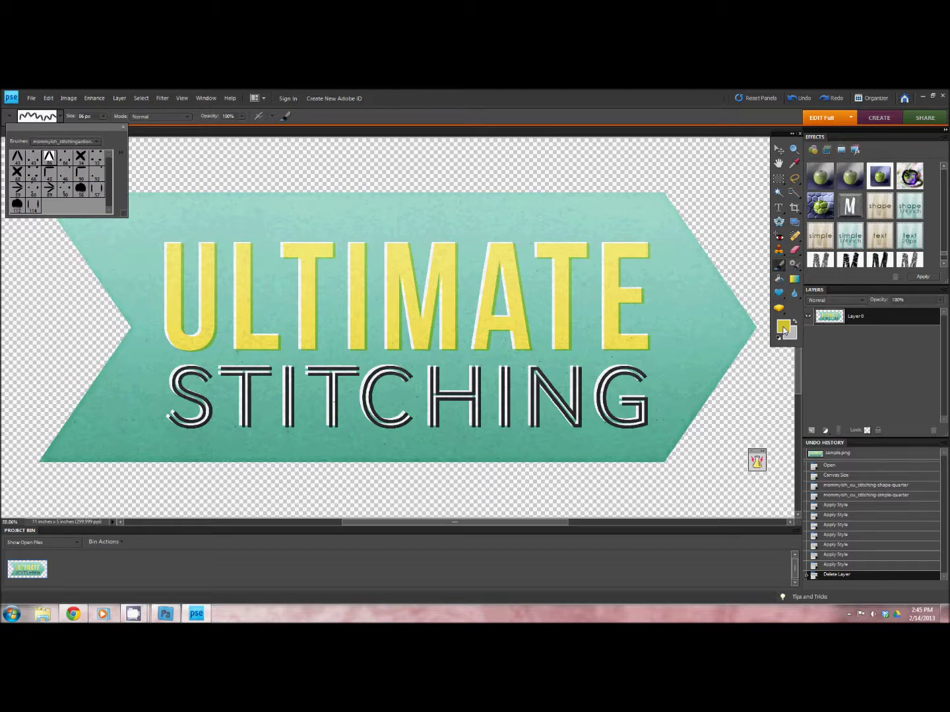
left_click(848, 240)
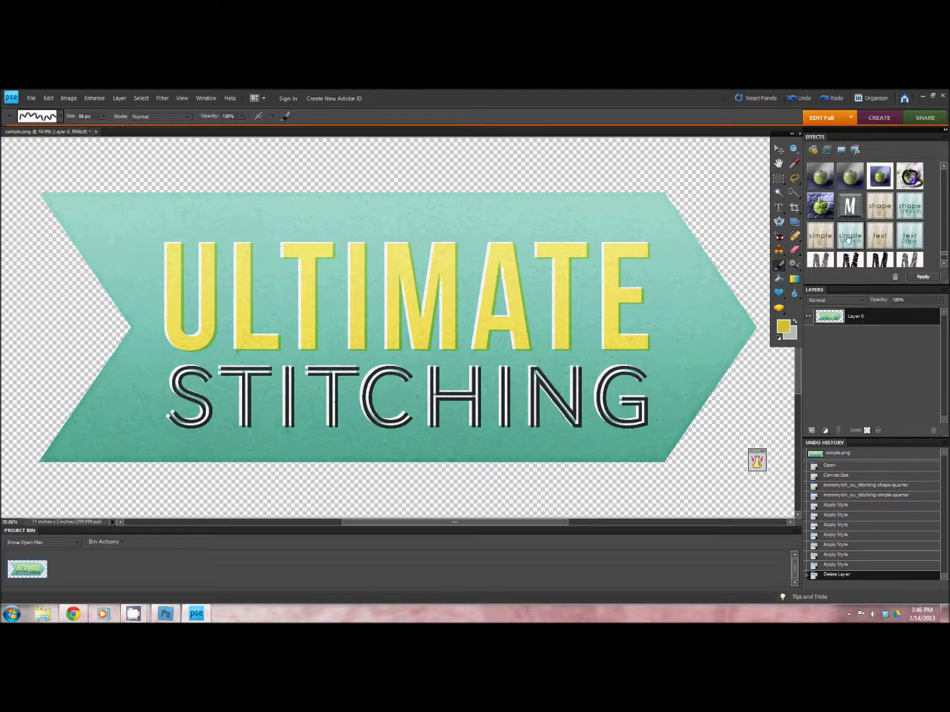
left_click(924, 278)
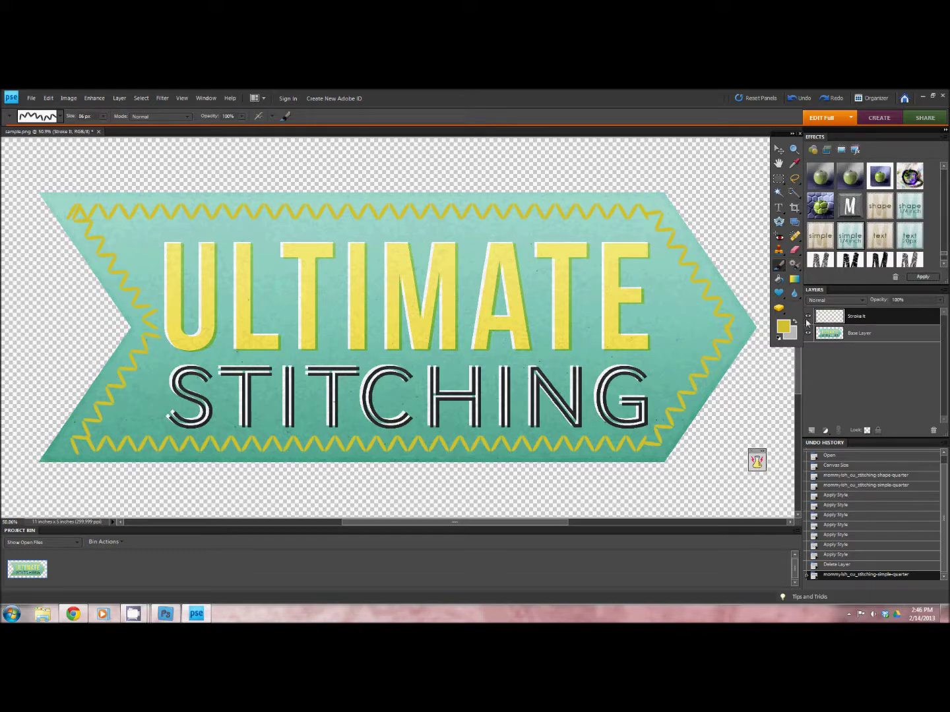
- With Stitching Hole #1 - Large brush and Base Layer selected, apply the 'simple 1/4 inch' action
left_click(39, 117)
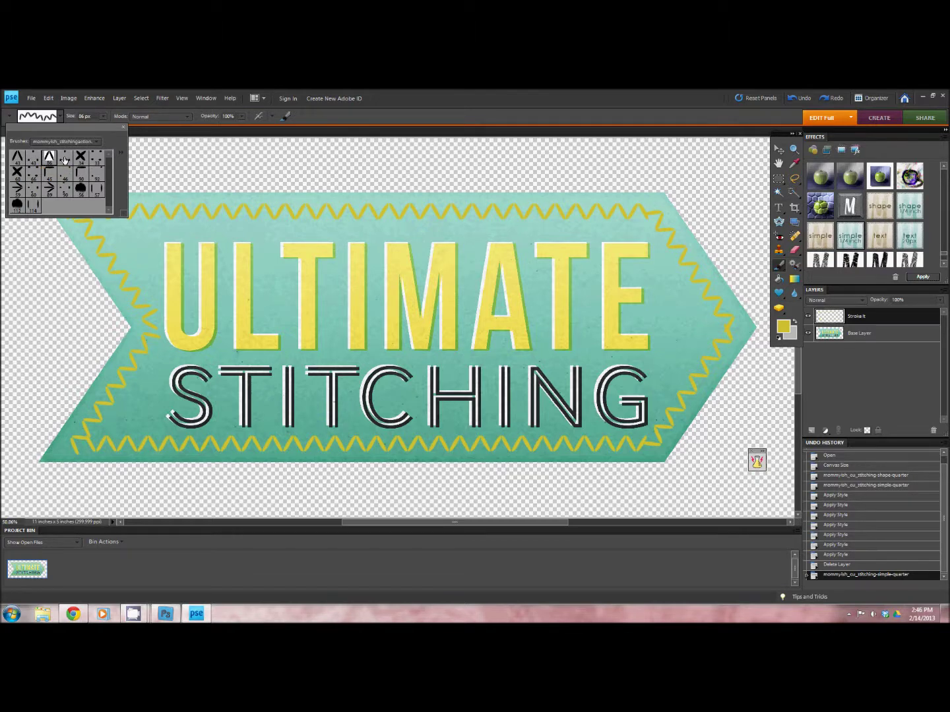
left_click(63, 158)
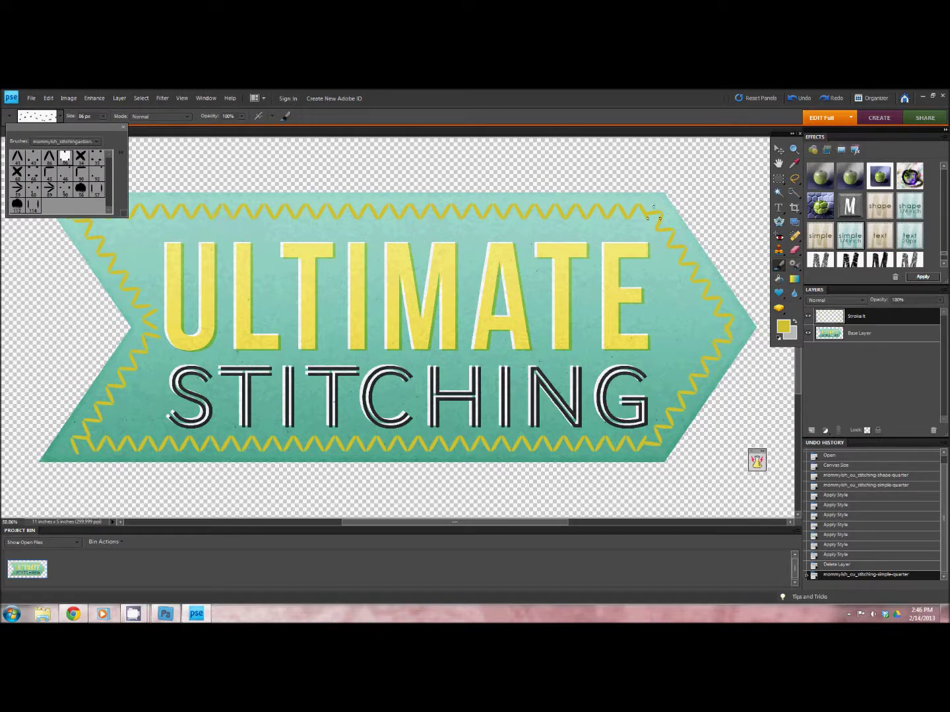
left_click(881, 338)
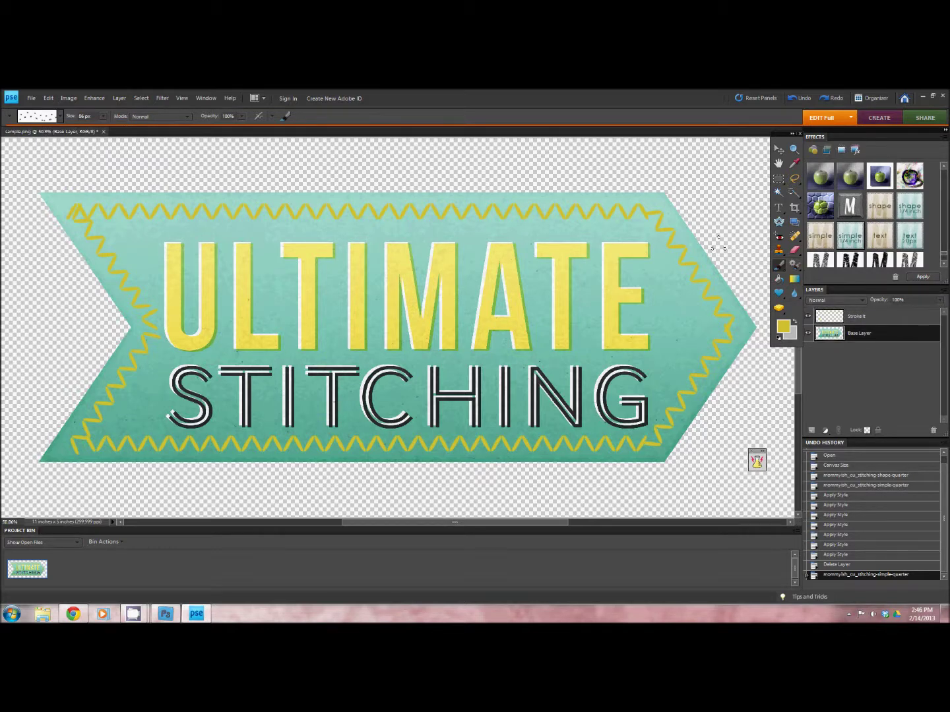
left_click(851, 238)
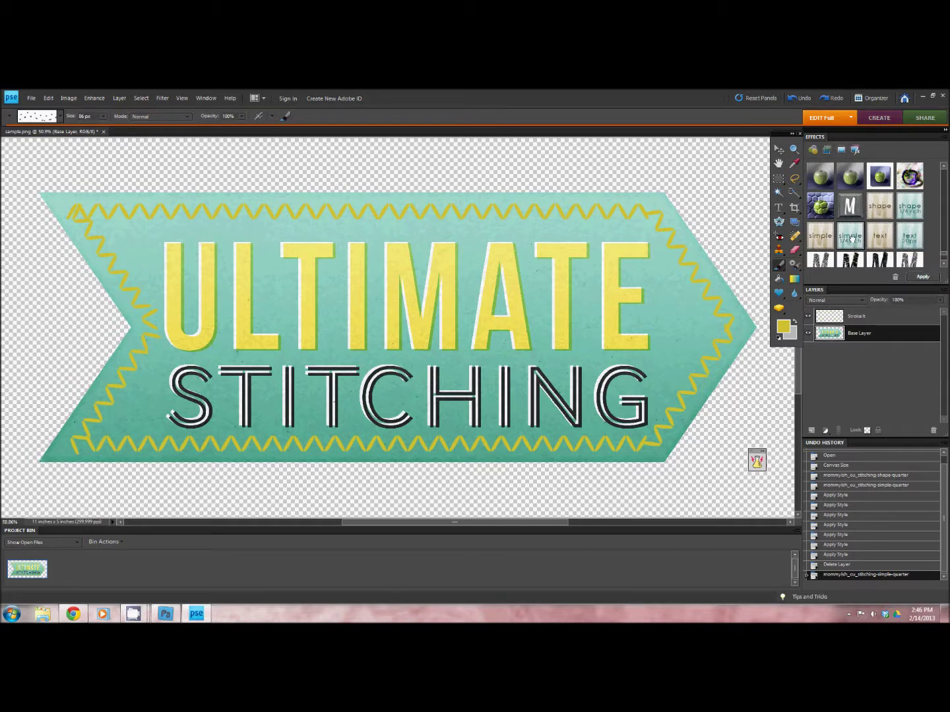
left_click(923, 277)
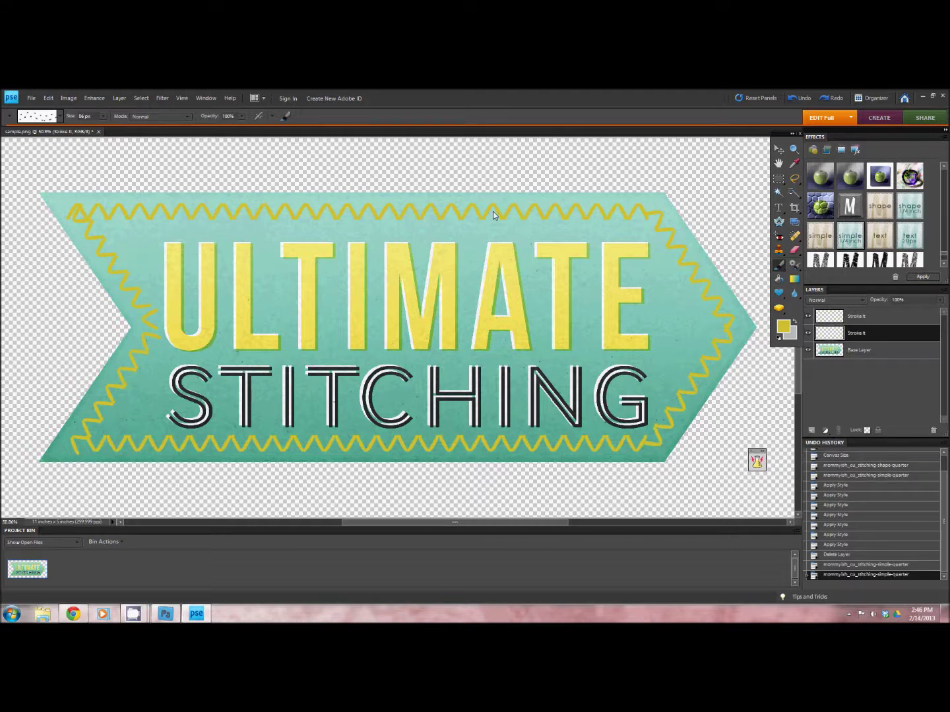
- Apply the first Mommyish Stitching style to the stitch-hole Stroke It layer
left_click(864, 351)
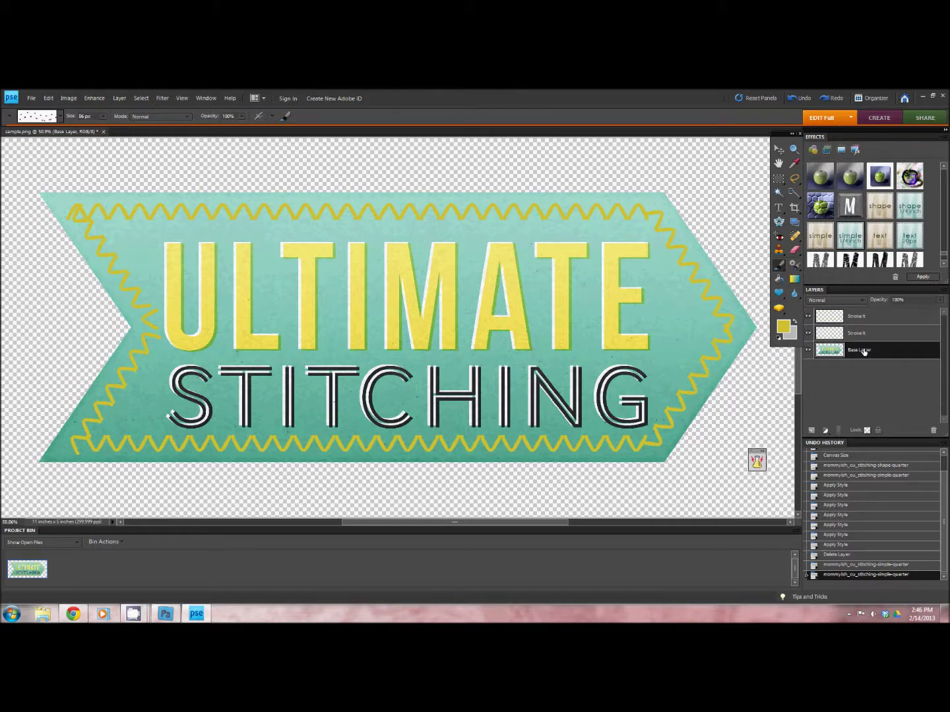
left_click(862, 340)
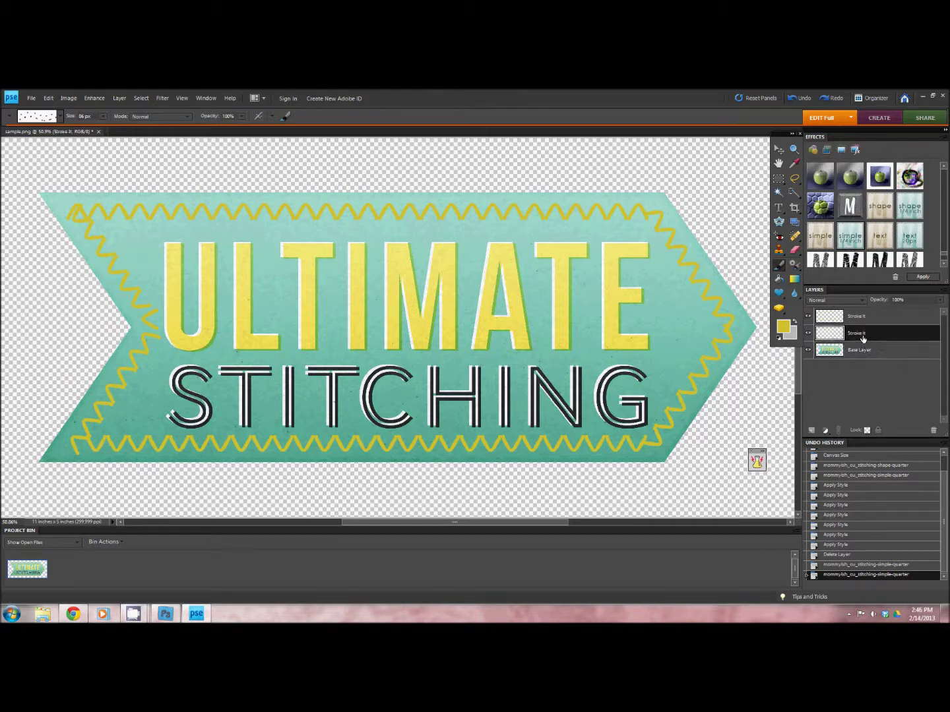
left_click(807, 336)
left_click(807, 336)
left_click(826, 151)
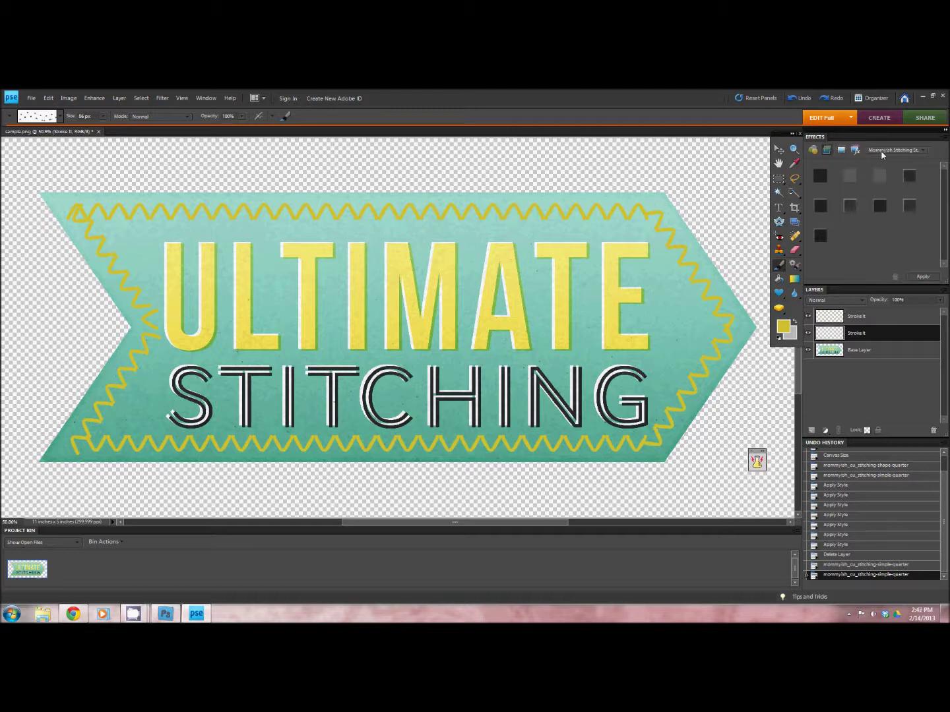
left_click(821, 180)
double_click(821, 180)
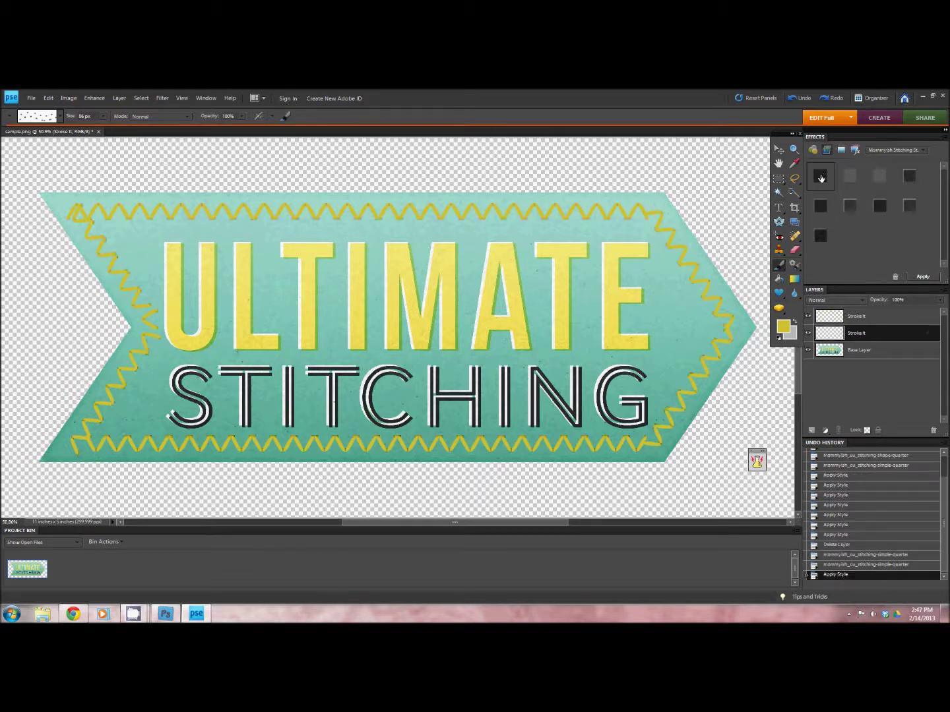
- Give the zigzag Stroke It layer a thread style, then simplify that layer
left_click(874, 322)
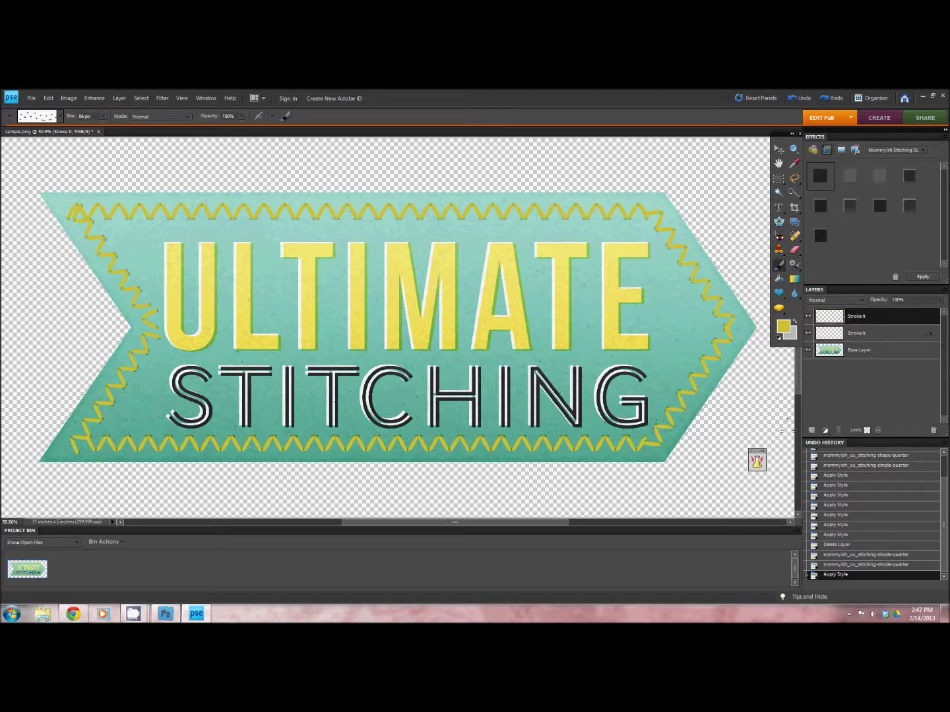
double_click(910, 176)
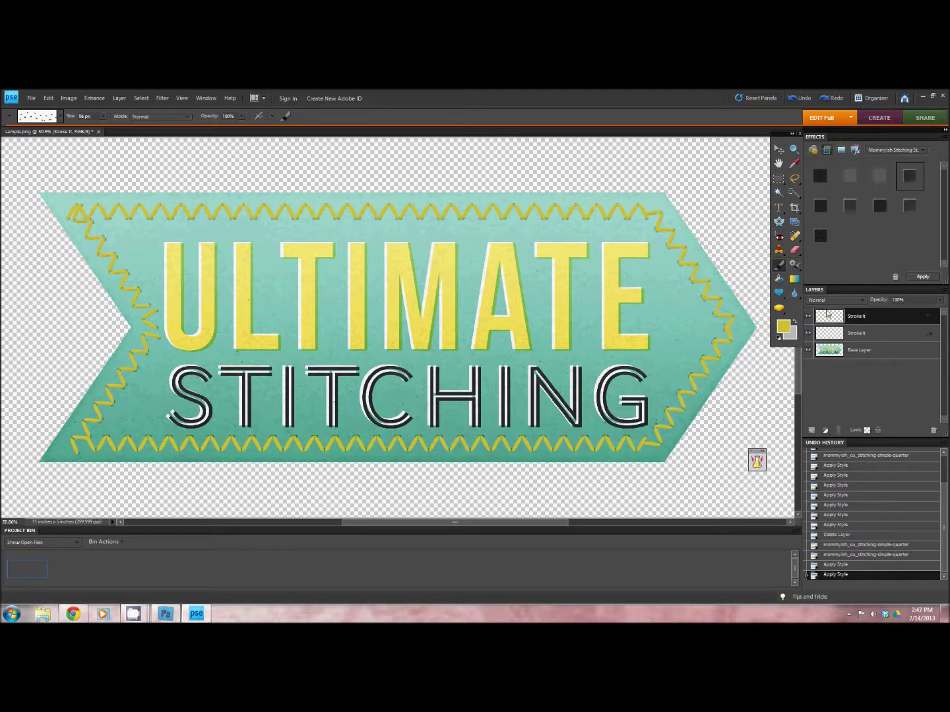
right_click(874, 322)
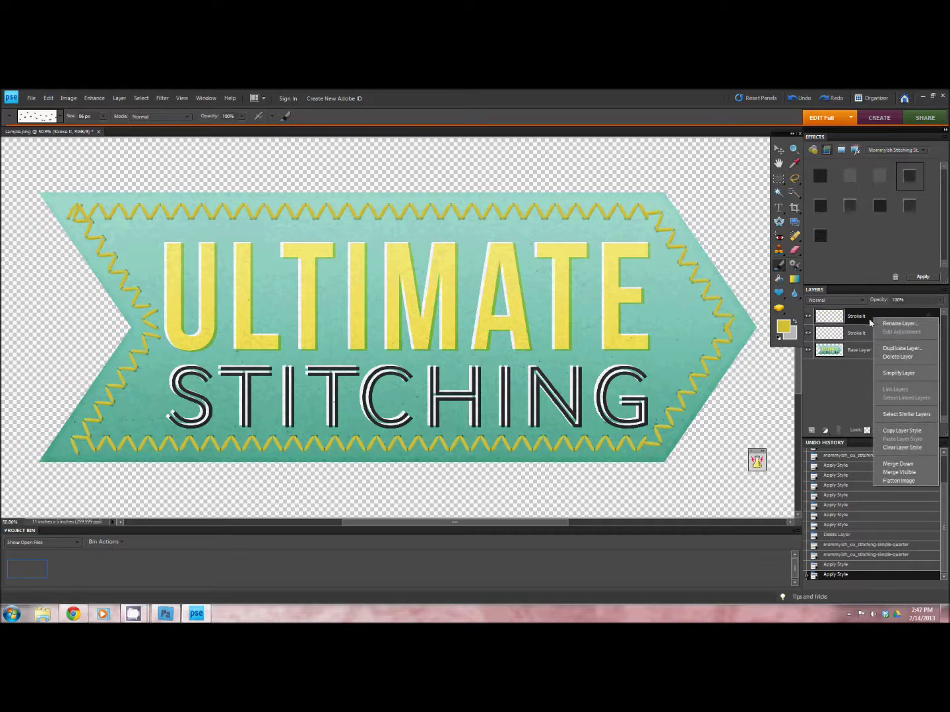
left_click(897, 373)
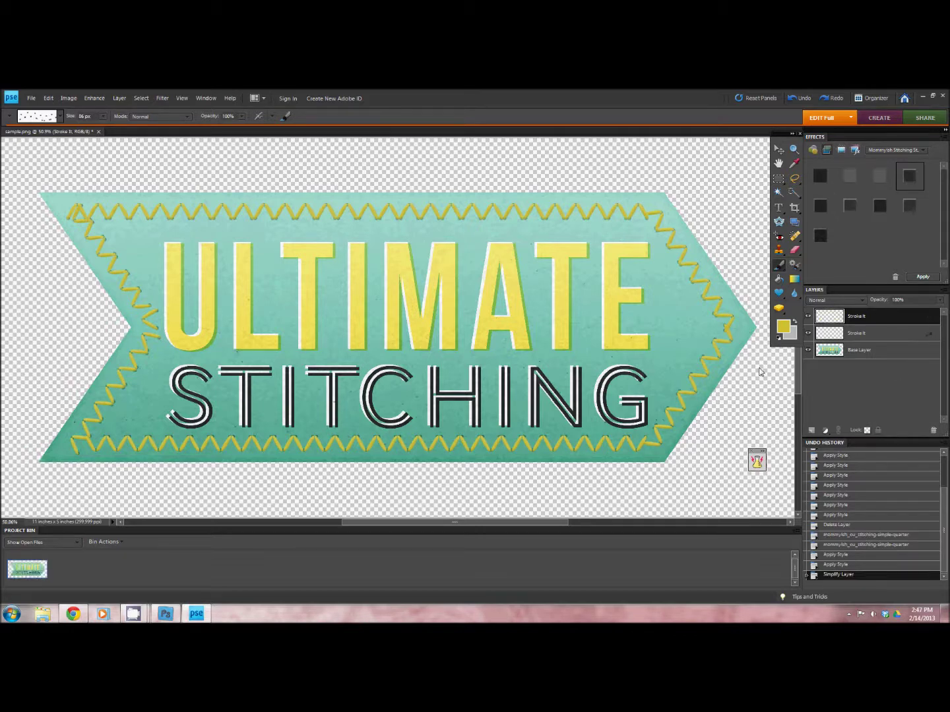
- Apply the third stitching style to the simplified zigzag layer and return to Photo Effects
double_click(878, 178)
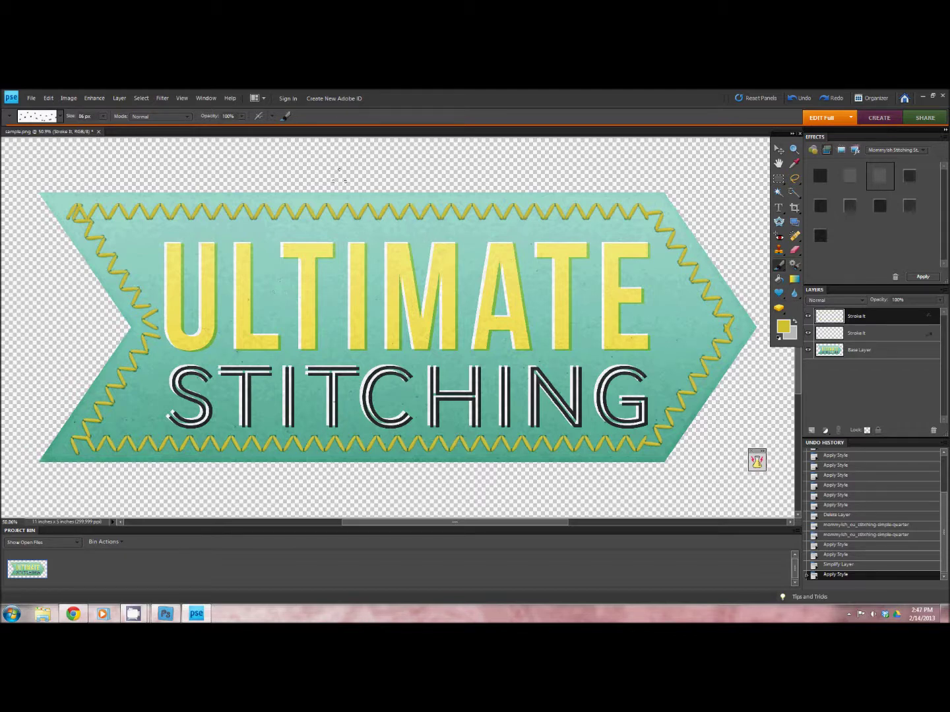
left_click(857, 151)
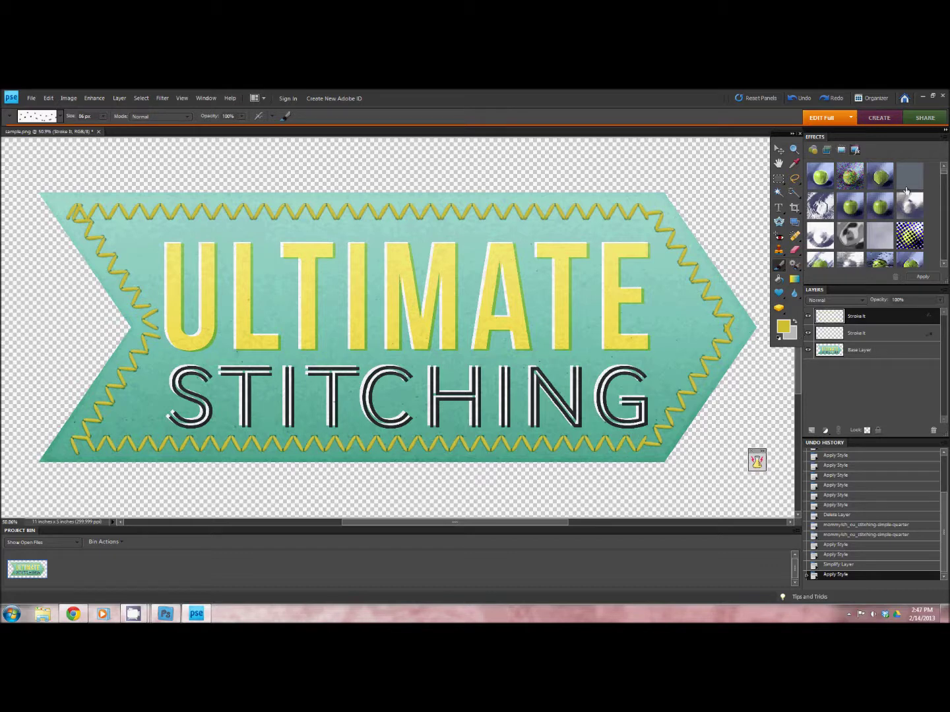
- Delete both Stroke It layers together, keeping only the Base Layer banner
scroll(942, 204, "down", 2)
left_click_drag(942, 205, 945, 261)
left_click(945, 261)
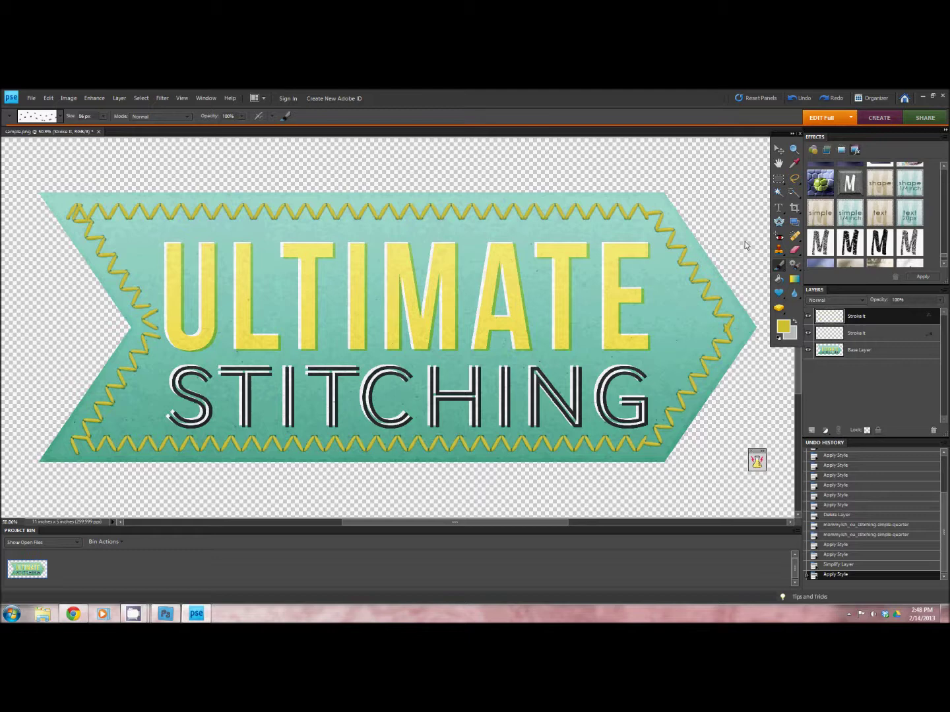
left_click(866, 337, "shift")
mouse_move(866, 337)
left_mouse_down()
mouse_move(890, 395)
mouse_move(933, 431)
left_mouse_up()
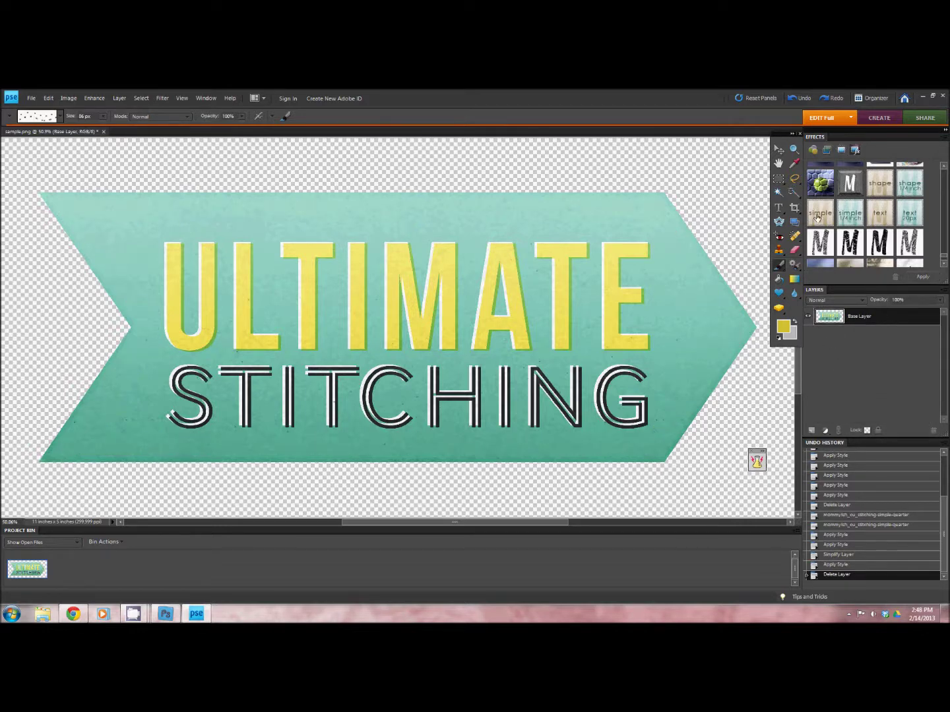
- Load the Calligraphic Brushes set and choose the 15 px calligraphic brush
left_click(39, 123)
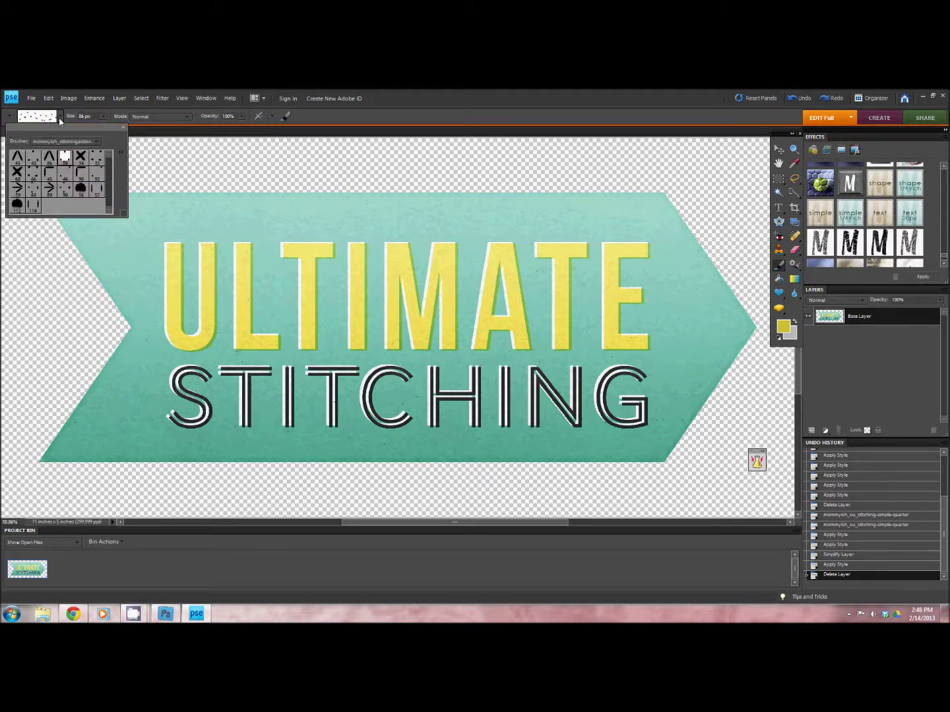
left_click(63, 142)
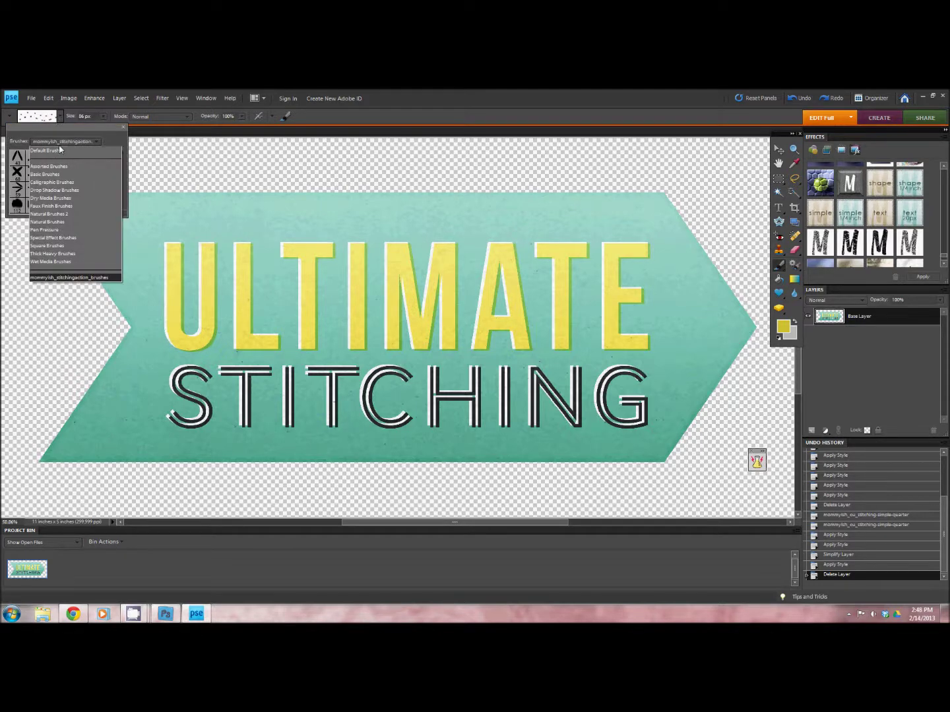
left_click(72, 183)
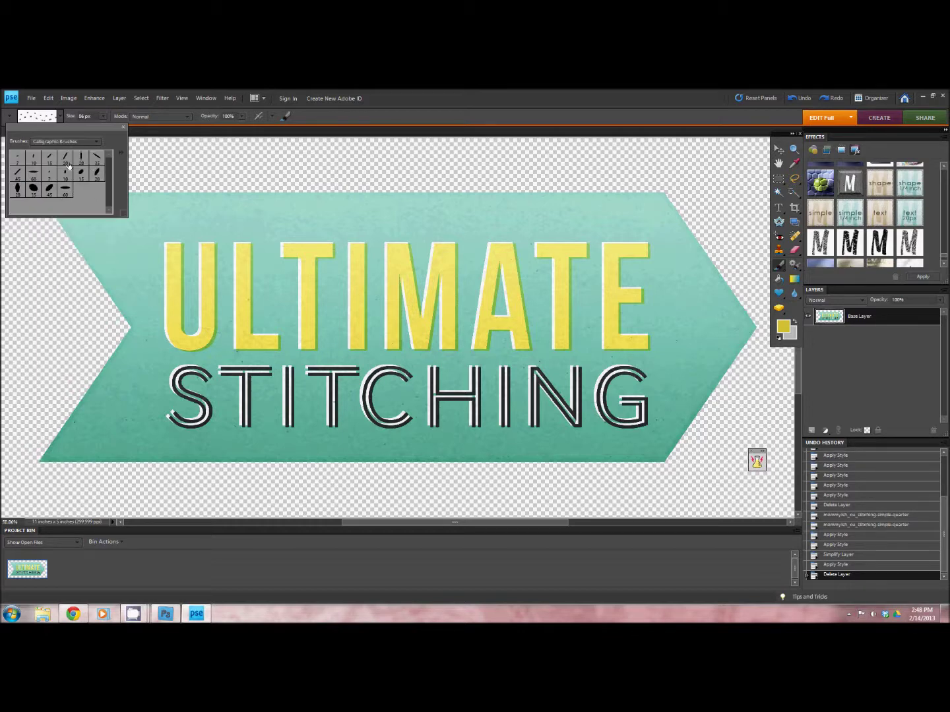
left_click(33, 157)
left_click(50, 157)
left_click(784, 329)
- Set the foreground colour to white and run the 'simple 1/4 inch' stitching action
left_click(784, 329)
left_click_drag(491, 332, 359, 310)
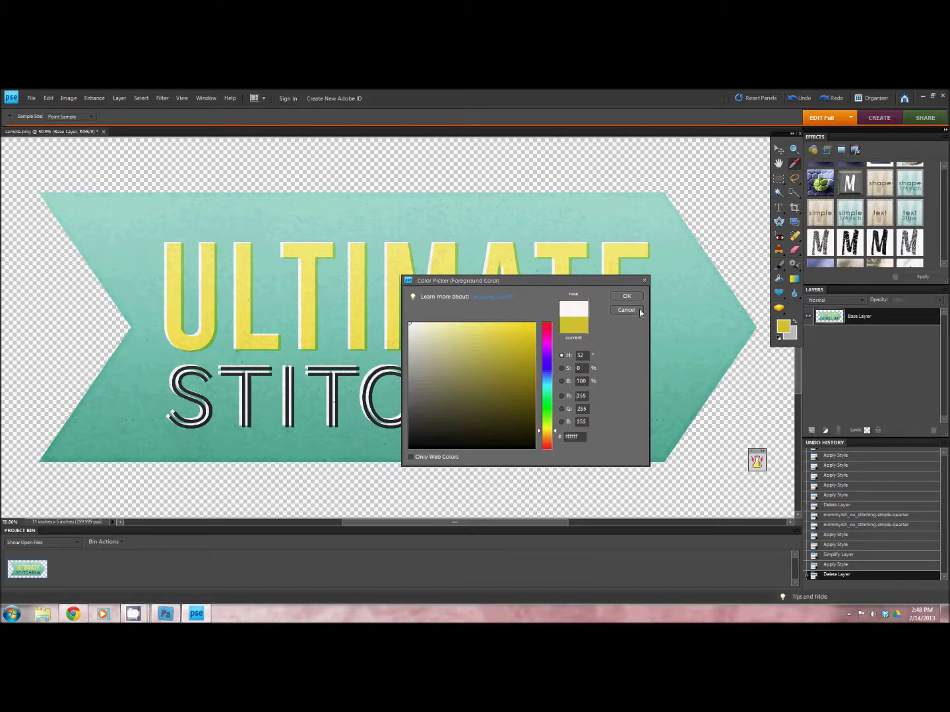
left_click(626, 297)
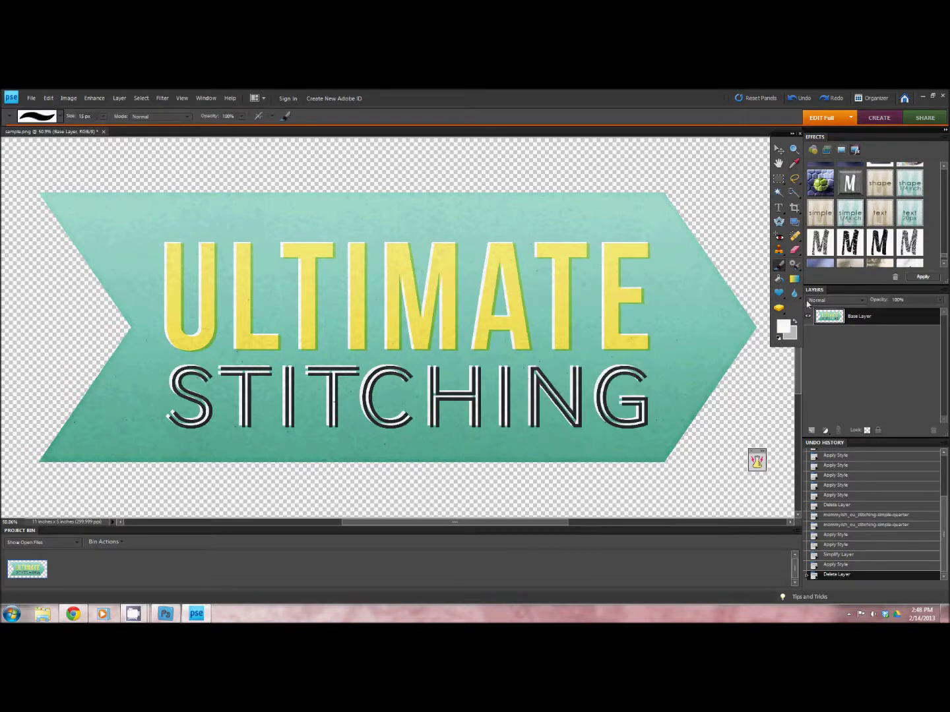
left_click(926, 278)
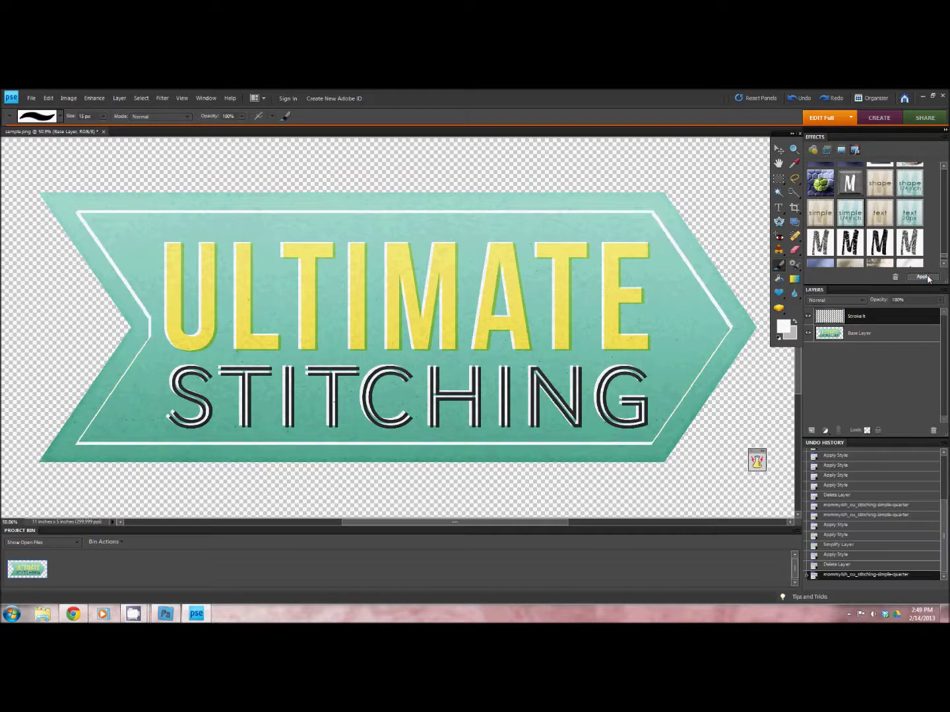